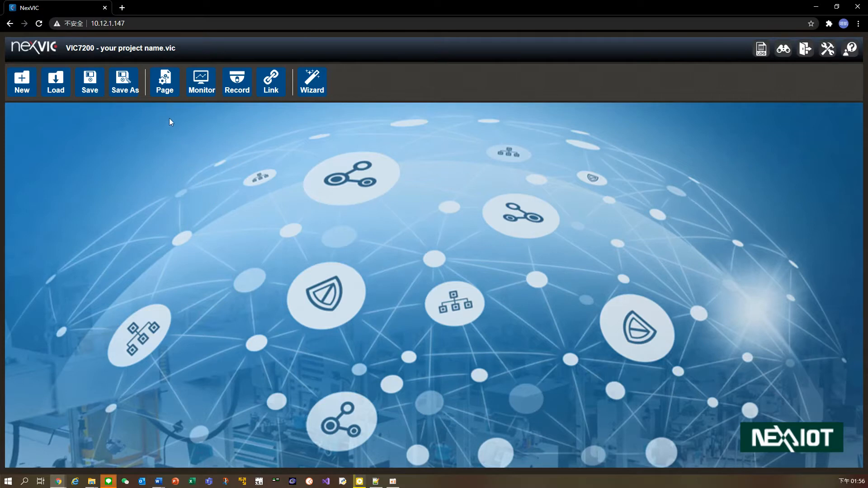
Open the page's OCR settings and keep Matching target as the recognition method
left_click(165, 83)
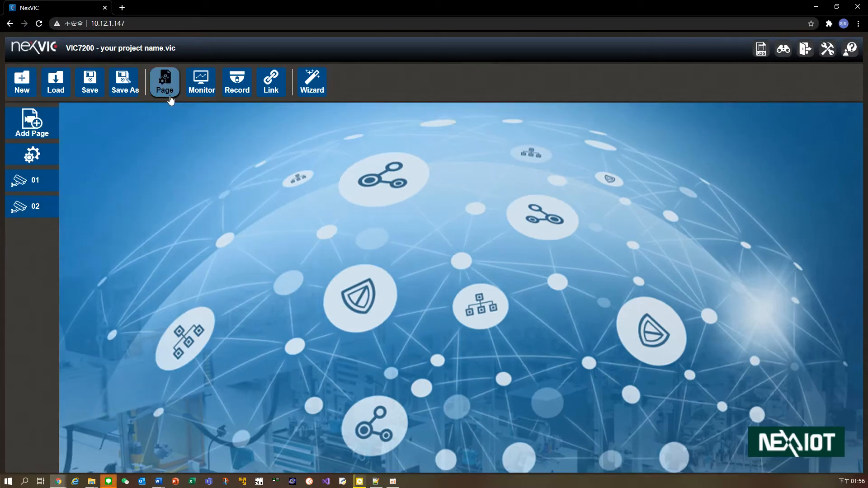
left_click(47, 161)
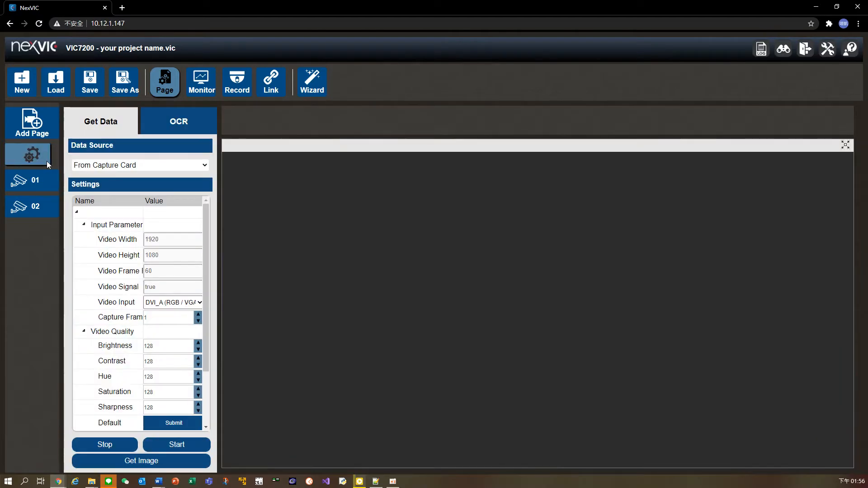
left_click(206, 129)
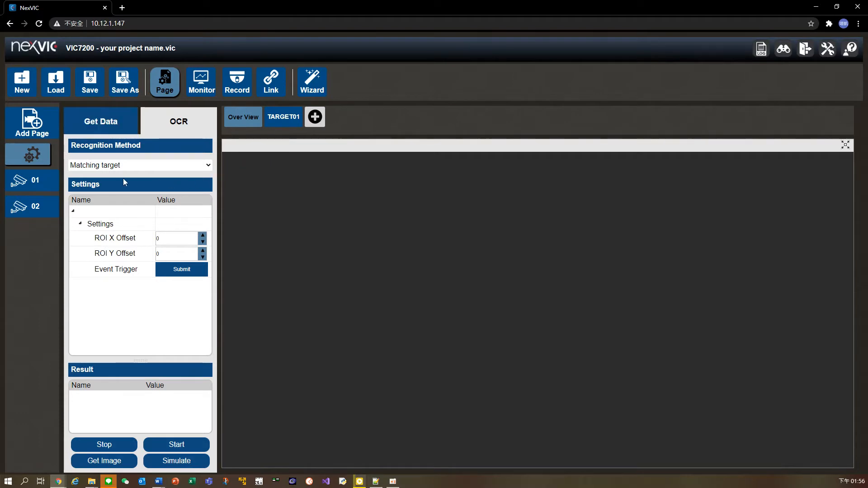
left_click(210, 167)
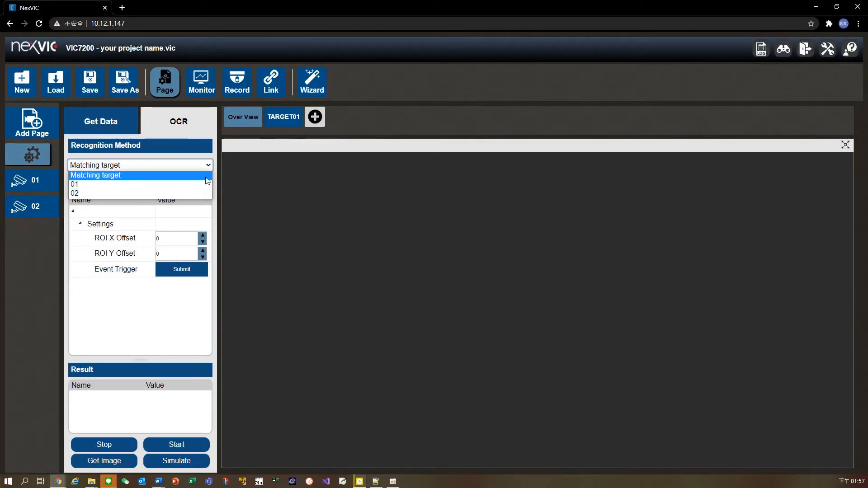
left_click(205, 178)
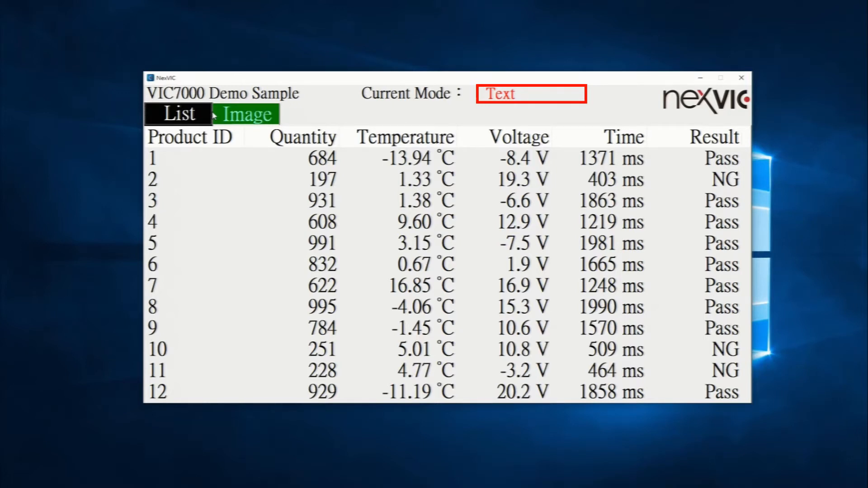
Capture the current source image and add a second text target
left_click(217, 115)
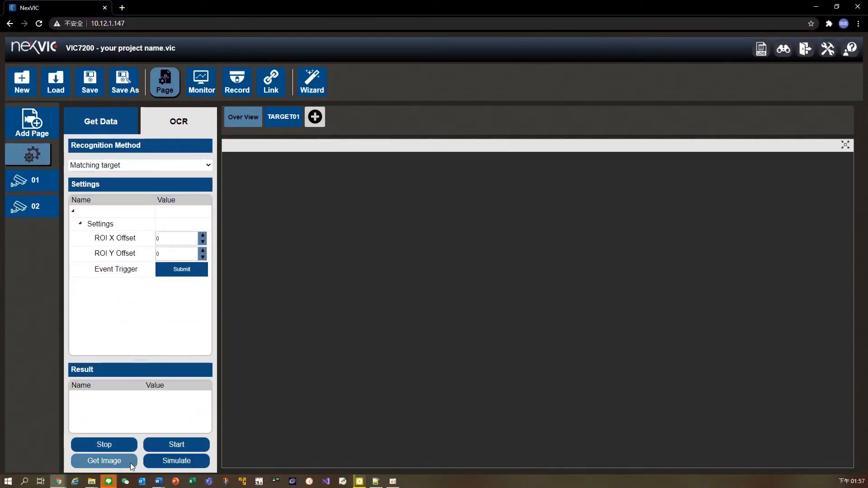
left_click(131, 463)
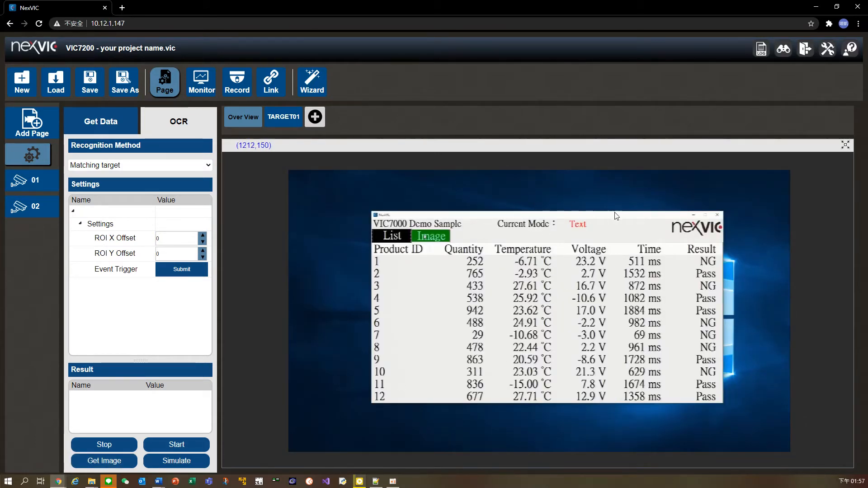
left_click(315, 119)
left_click(316, 122)
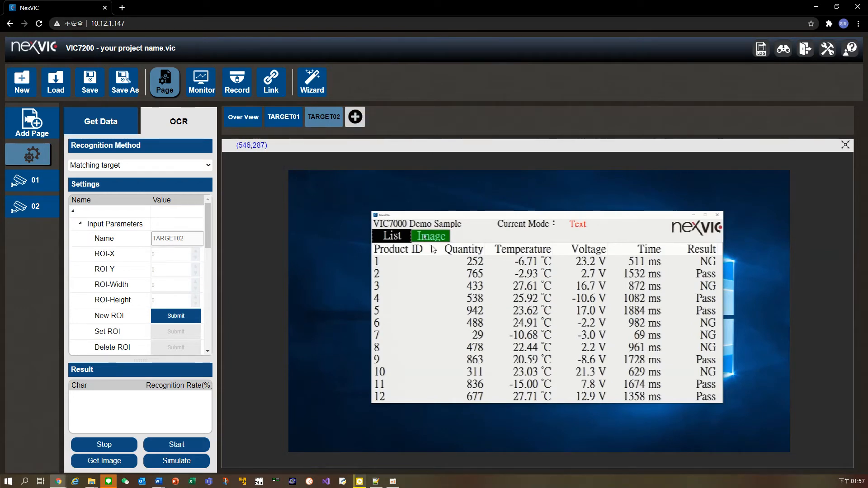
Create and set an ROI of about 328 by 43 around the red Text value beside Current Mode
left_click(176, 316)
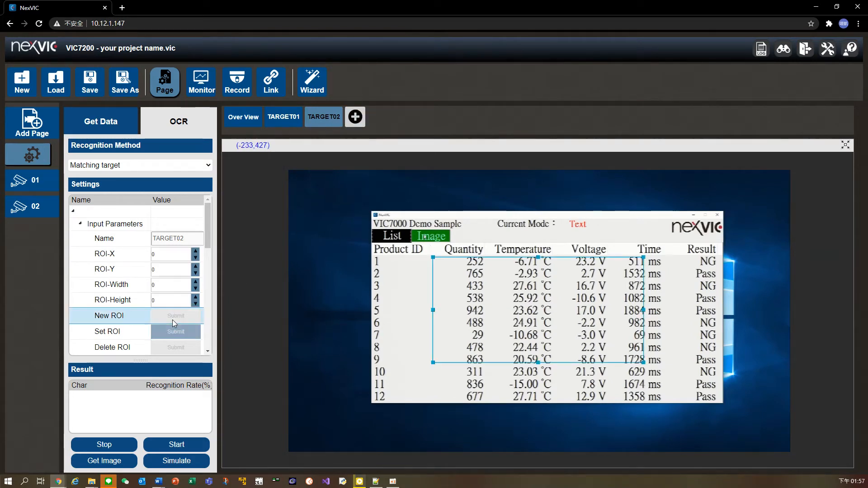
left_click_drag(606, 316, 738, 277)
left_click_drag(776, 324, 647, 232)
scroll(482, 326, "up", 3)
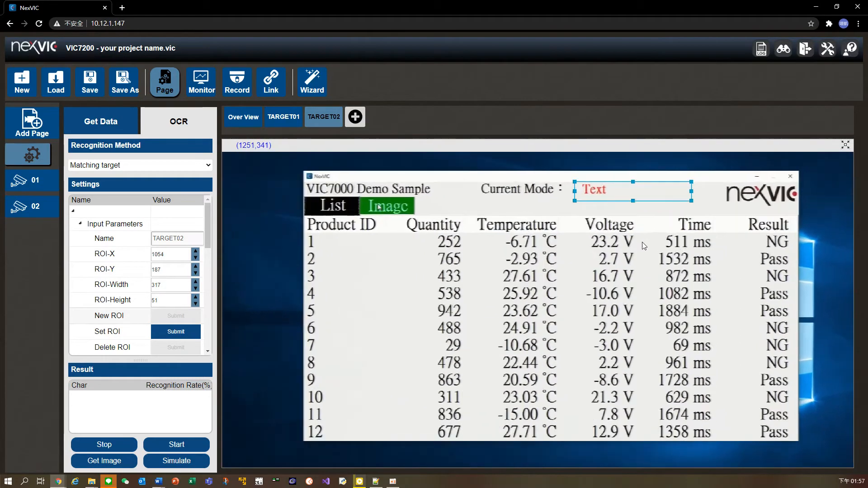
scroll(482, 326, "up", 3)
left_click_drag(462, 201, 465, 192)
left_click_drag(596, 208, 606, 202)
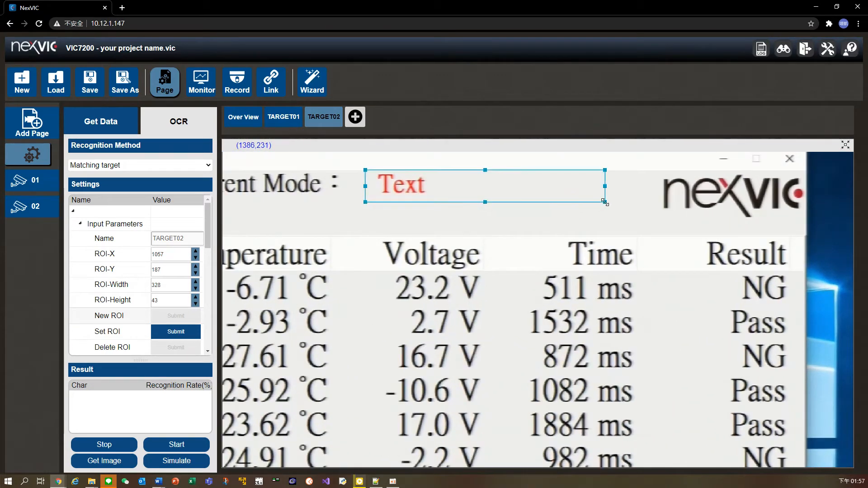
right_click(586, 217)
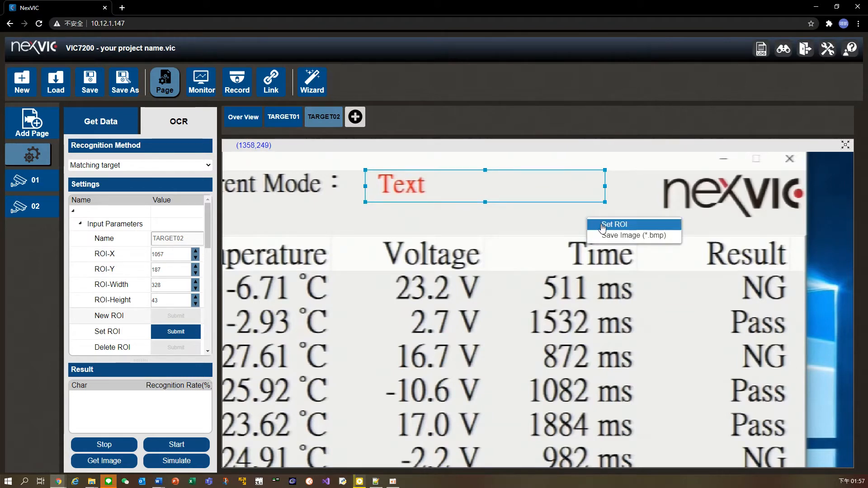
left_click(602, 225)
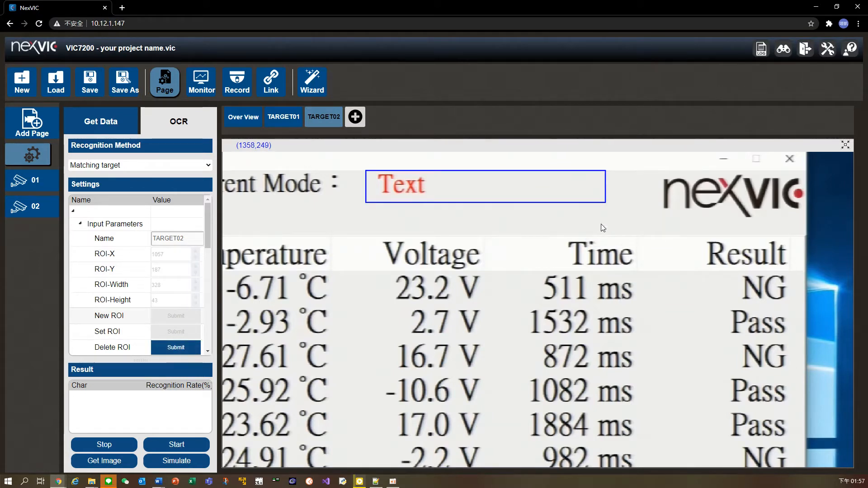
Load the Target_BW font file for the second target's text recognition
left_click_drag(208, 240, 216, 322)
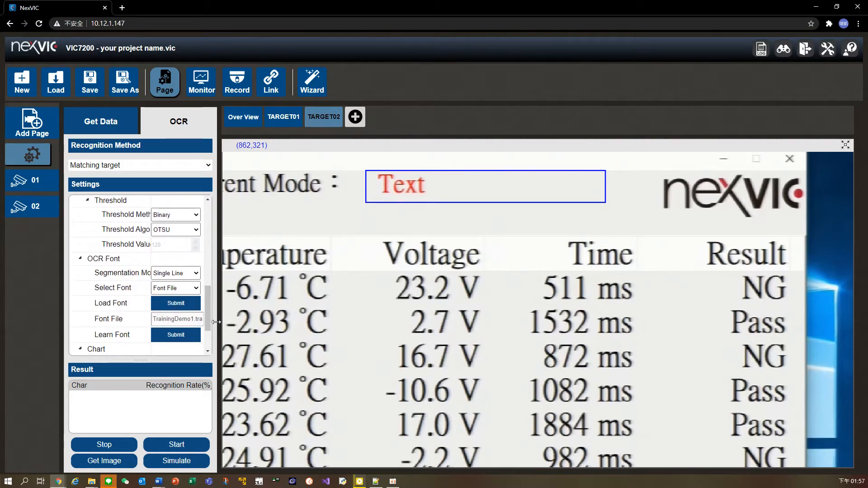
left_click(186, 304)
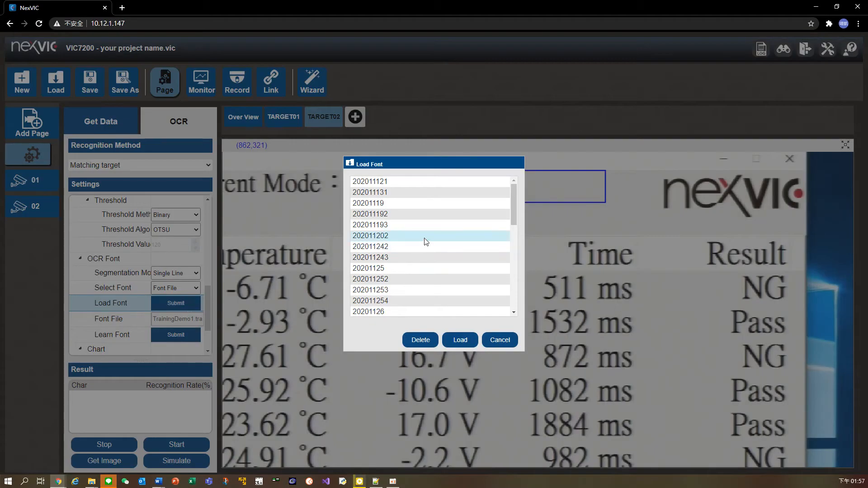
scroll(426, 242, "down", 10)
scroll(389, 241, "up", 2)
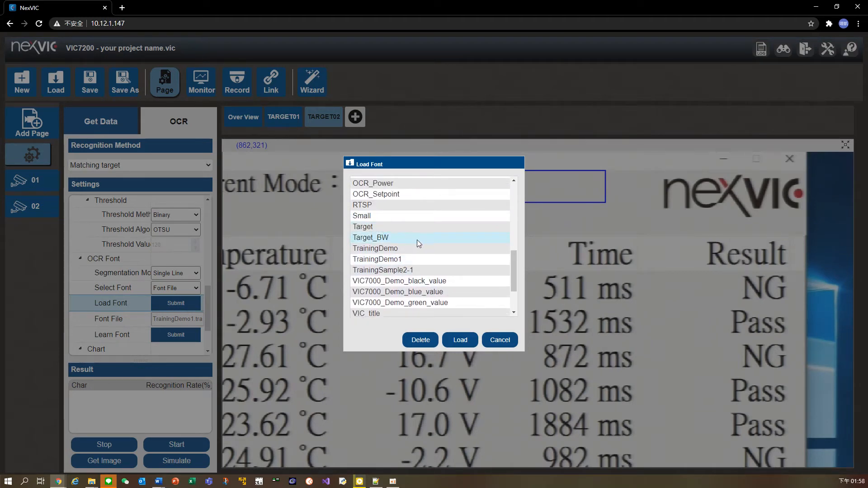
left_click(460, 239)
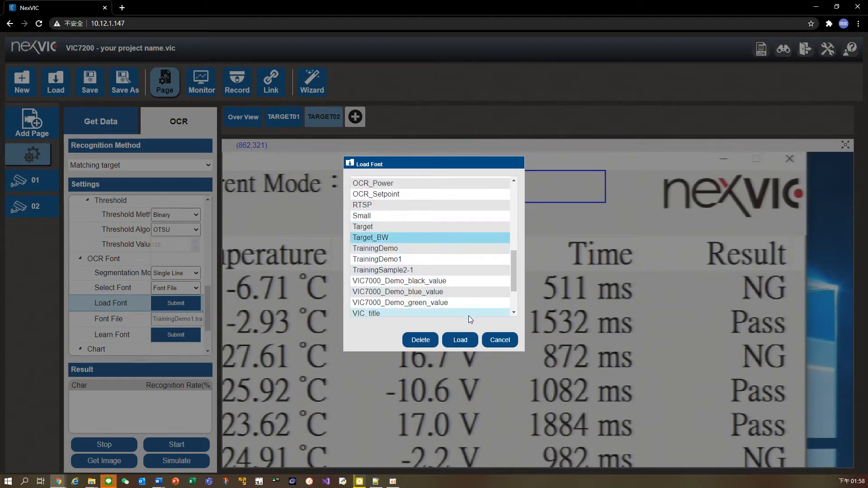
left_click(471, 343)
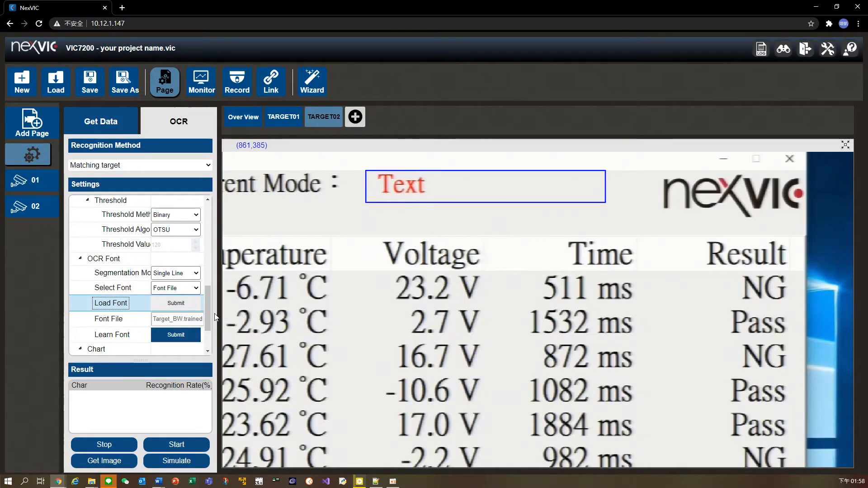
Apply the loaded font file's own preprocess settings to the target and simulate the recognition
left_click_drag(211, 313, 208, 295)
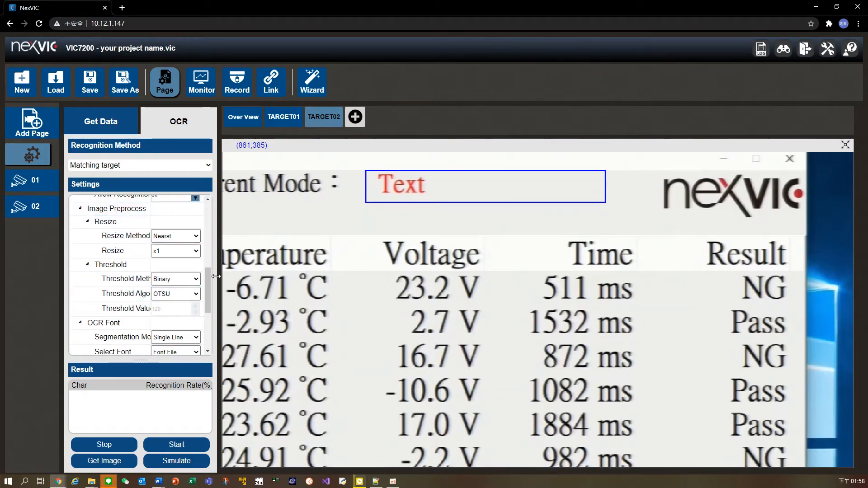
left_click_drag(208, 291, 210, 303)
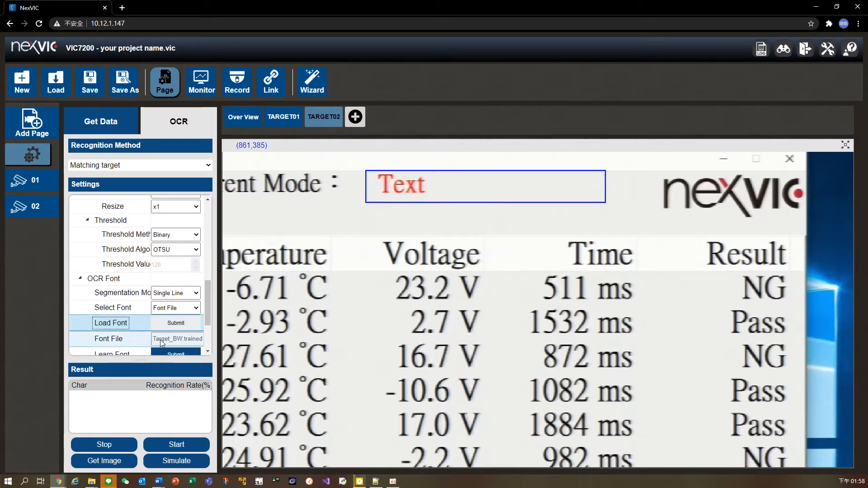
mouse_move(162, 342)
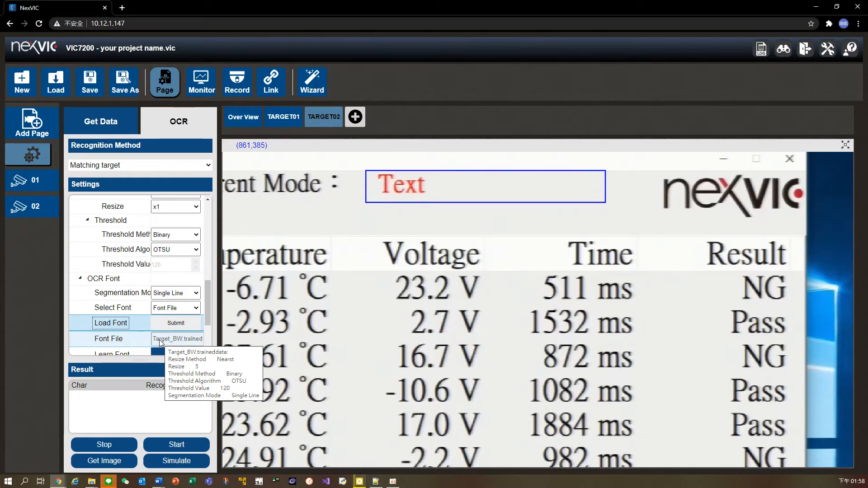
left_click(161, 342)
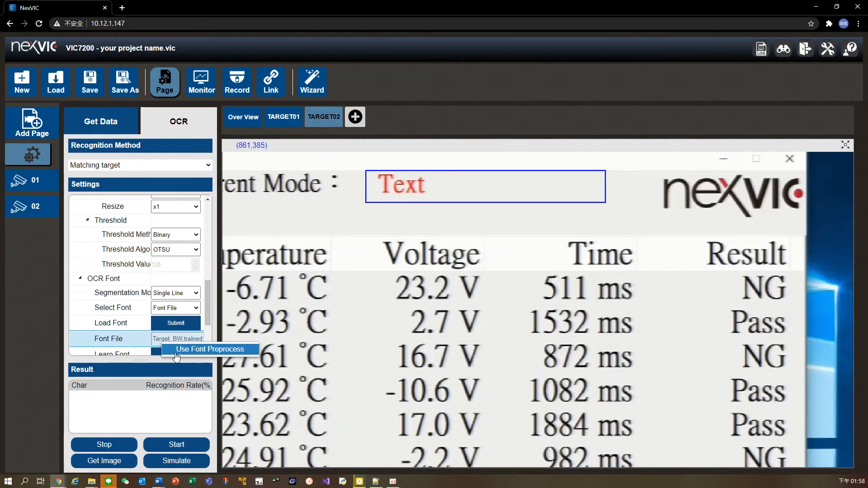
left_click(176, 350)
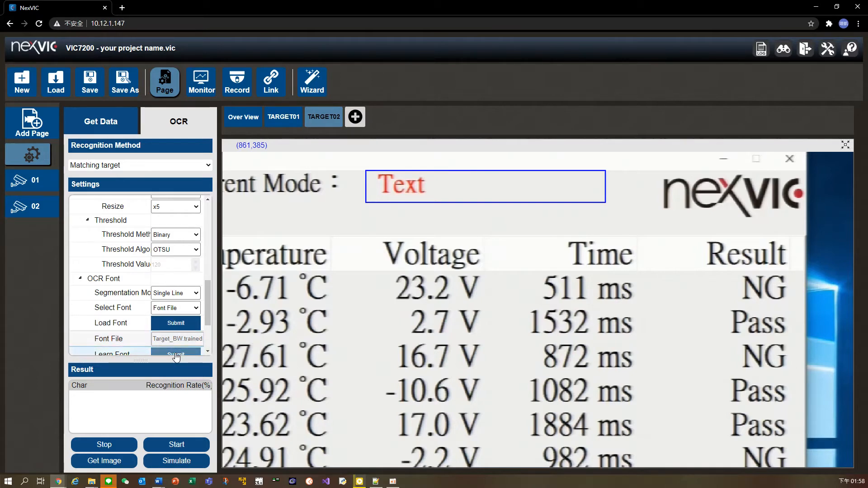
left_click_drag(205, 311, 208, 301)
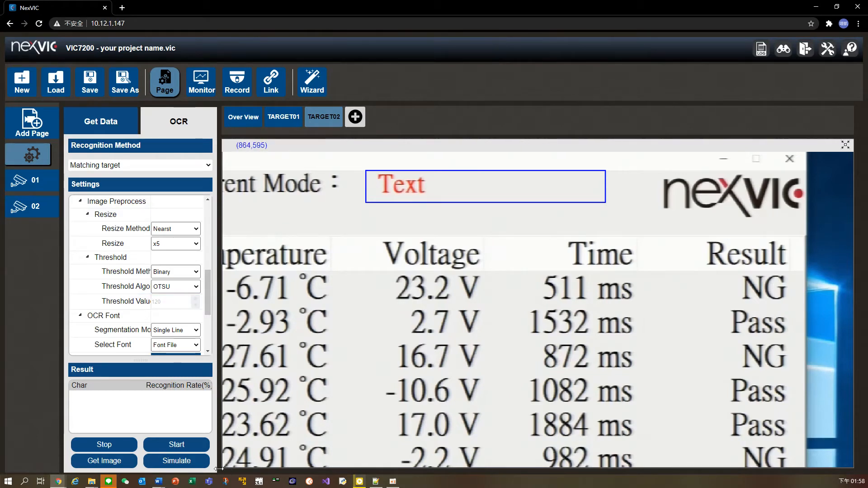
left_click(197, 462)
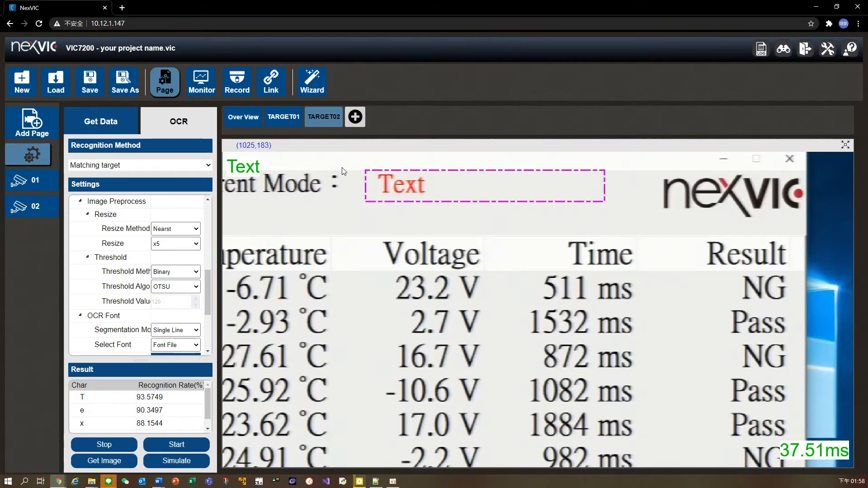
left_click(353, 121)
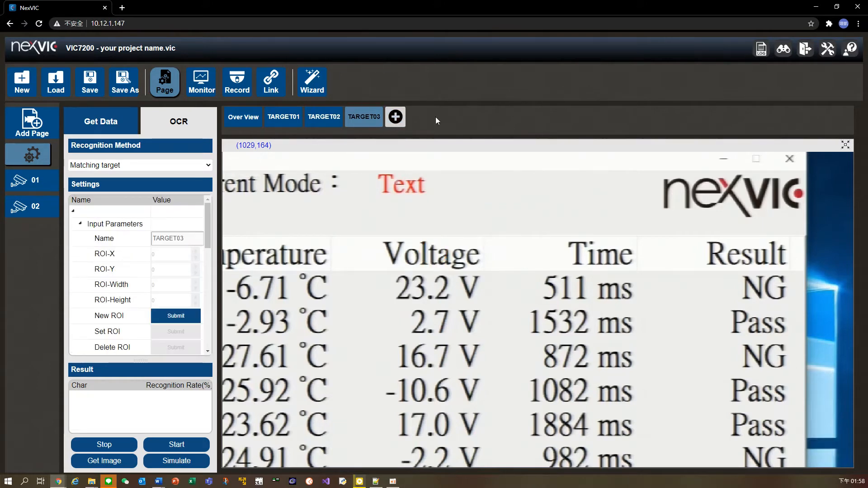
right_click(348, 125)
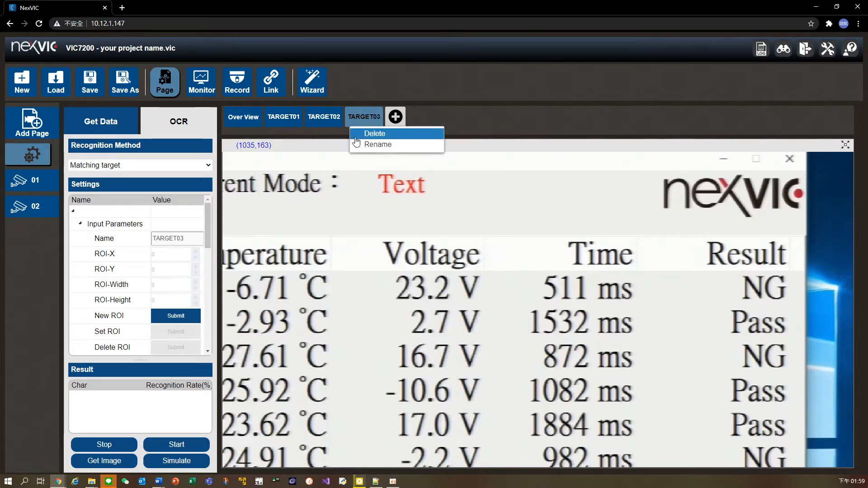
left_click(374, 134)
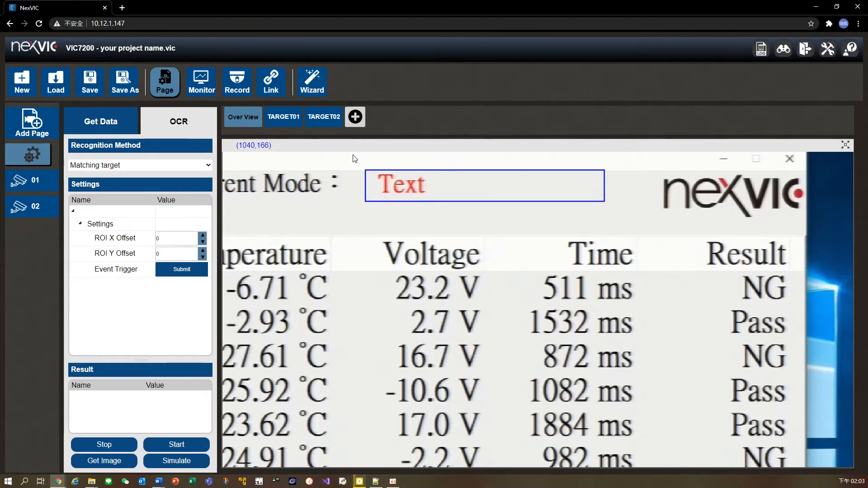
Add a color target and set an ROI of about 14 by 24 on the black area of the List tab
left_click(355, 125)
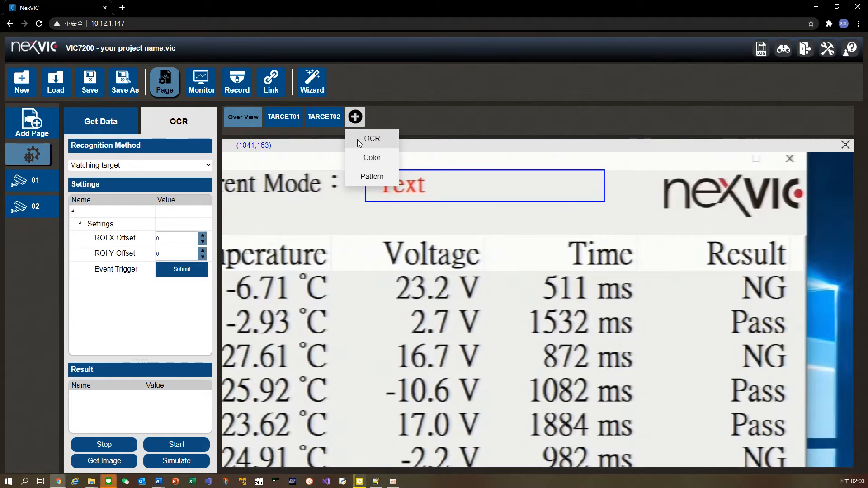
left_click(392, 165)
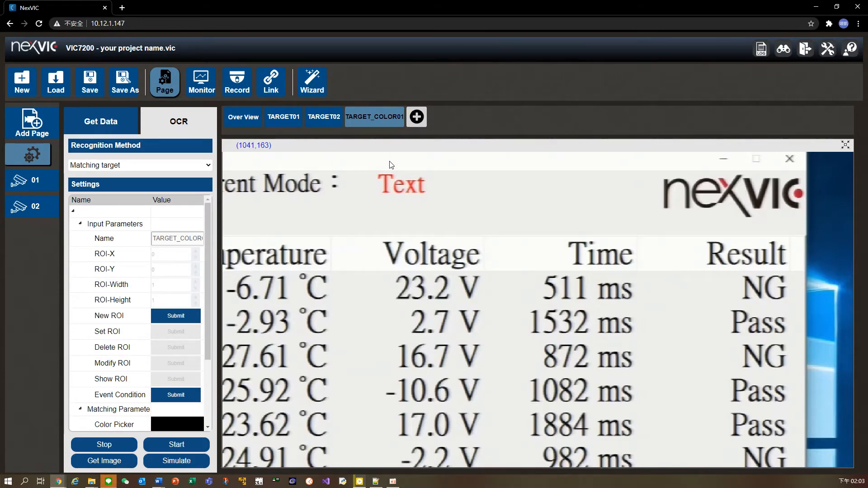
scroll(389, 168, "down", 5)
left_click_drag(347, 230, 464, 222)
left_click_drag(264, 242, 431, 242)
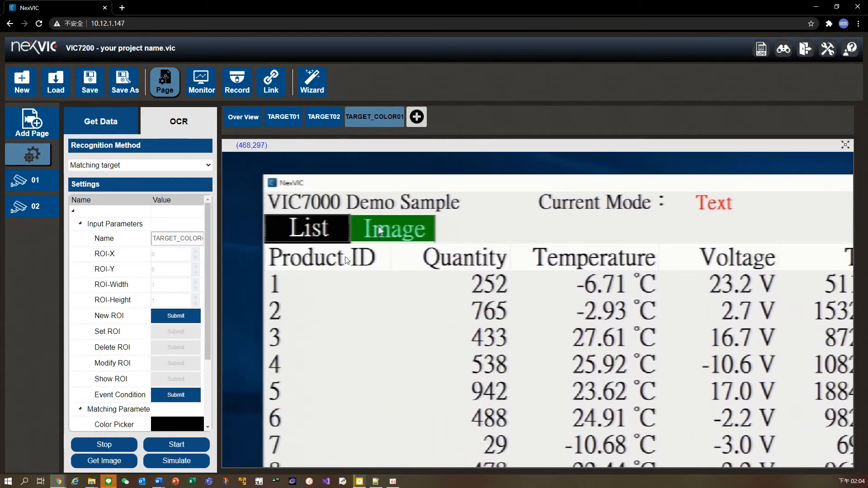
right_click(312, 273)
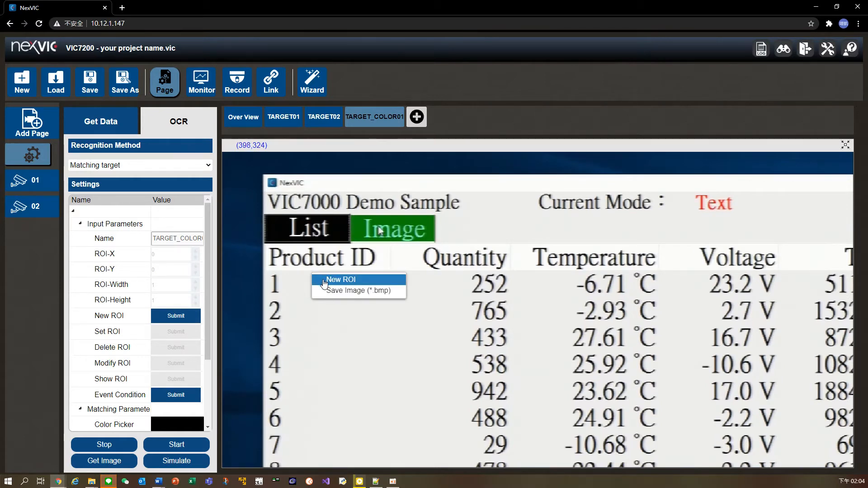
left_click(324, 280)
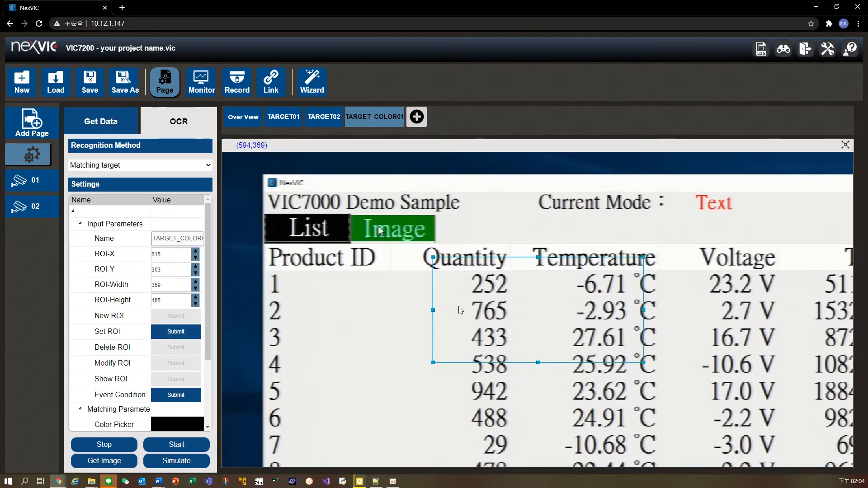
left_click_drag(500, 319, 412, 285)
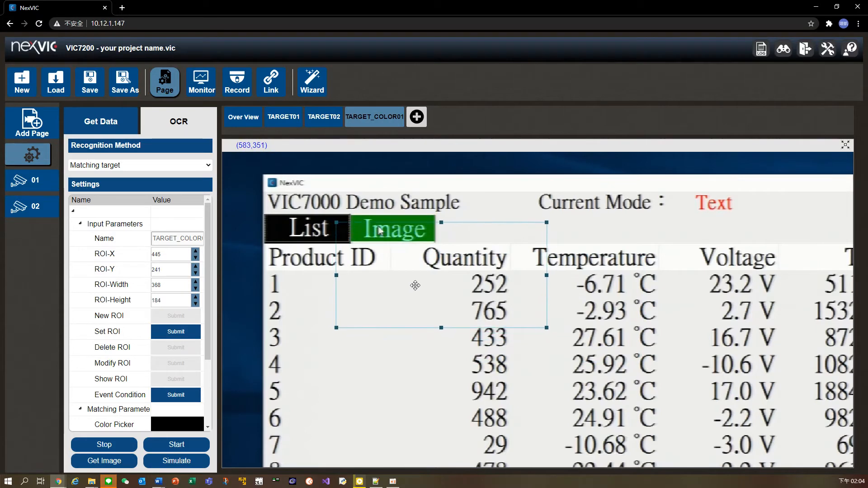
left_click_drag(545, 328, 345, 236)
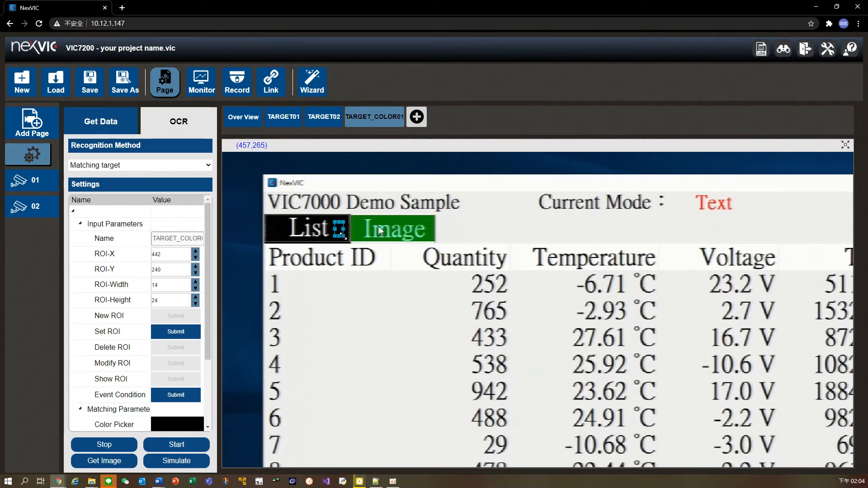
right_click(338, 238)
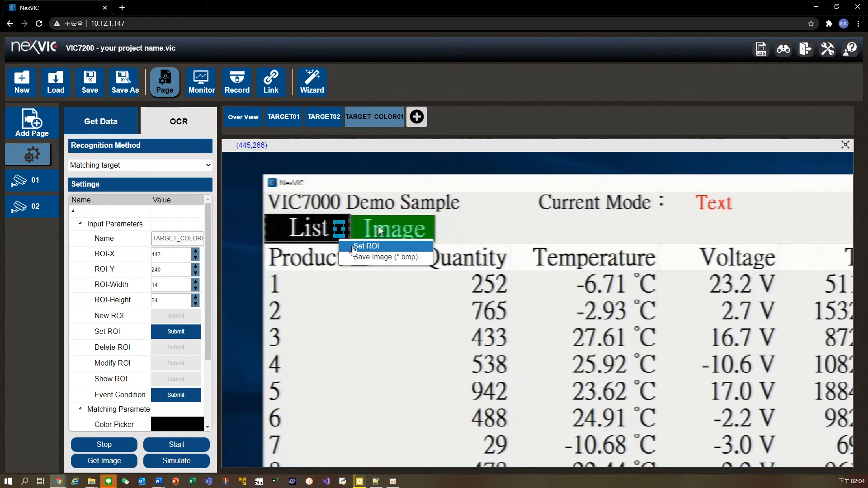
left_click(353, 246)
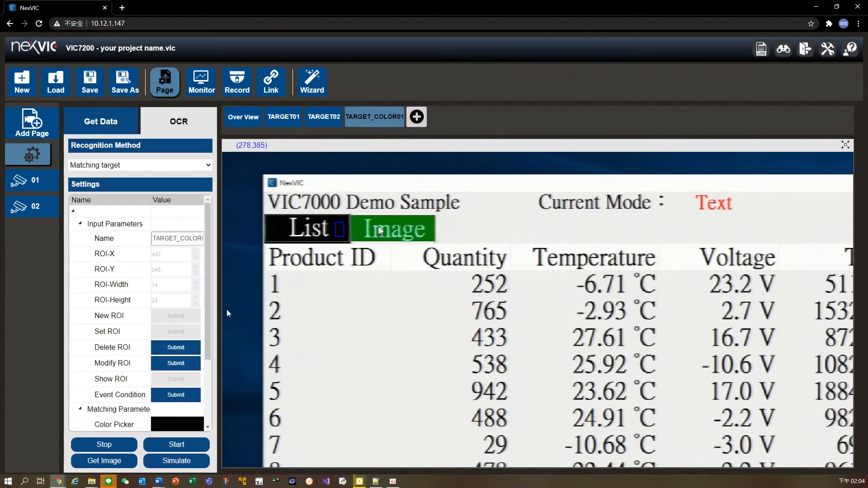
Simulate the color target's recognition with the black matching color
left_click_drag(208, 315, 215, 390)
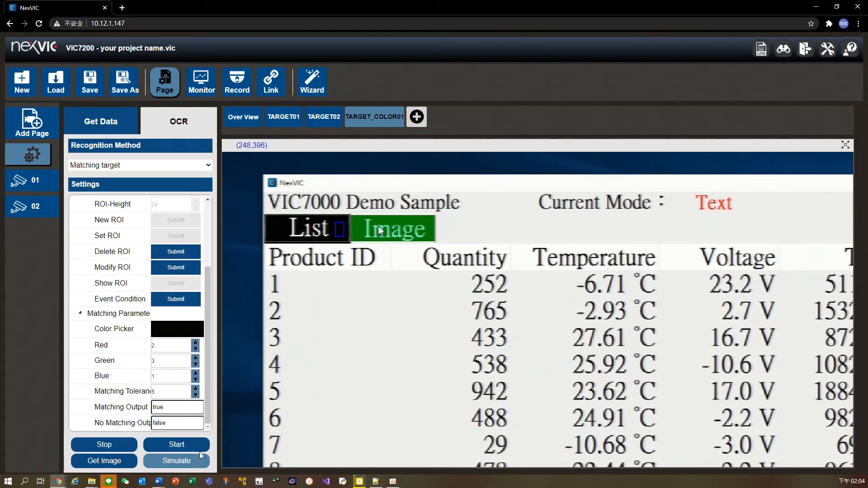
left_click(201, 466)
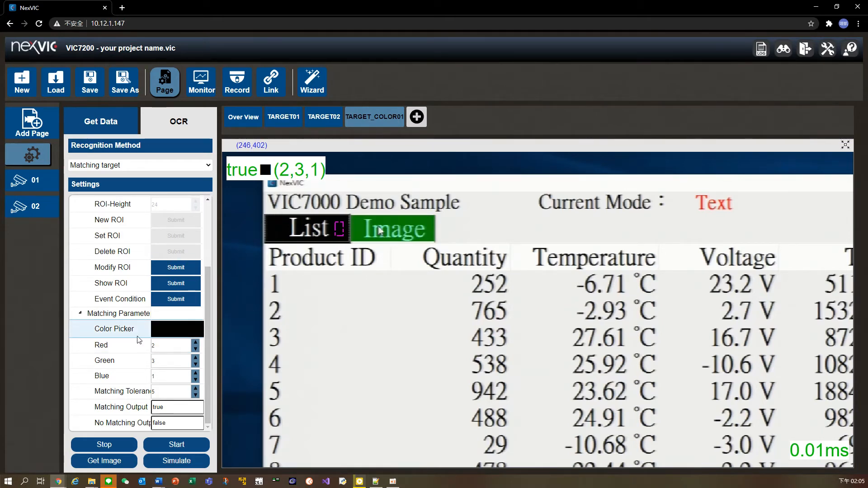
Pick the green of the Image tab as the target's matching color and simulate the recognition again
left_click(176, 329)
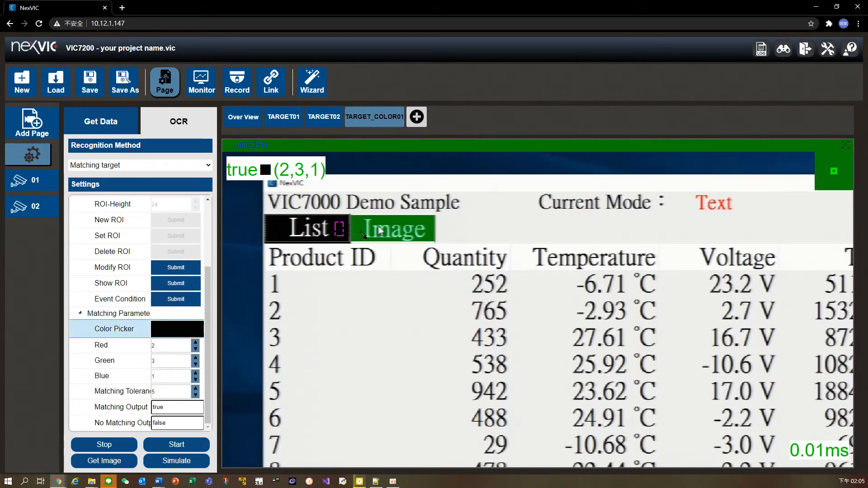
left_click(361, 234)
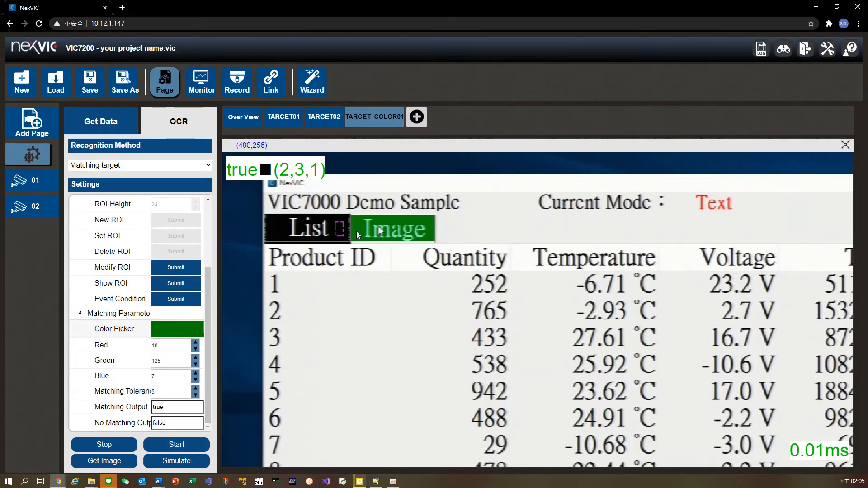
left_click(203, 465)
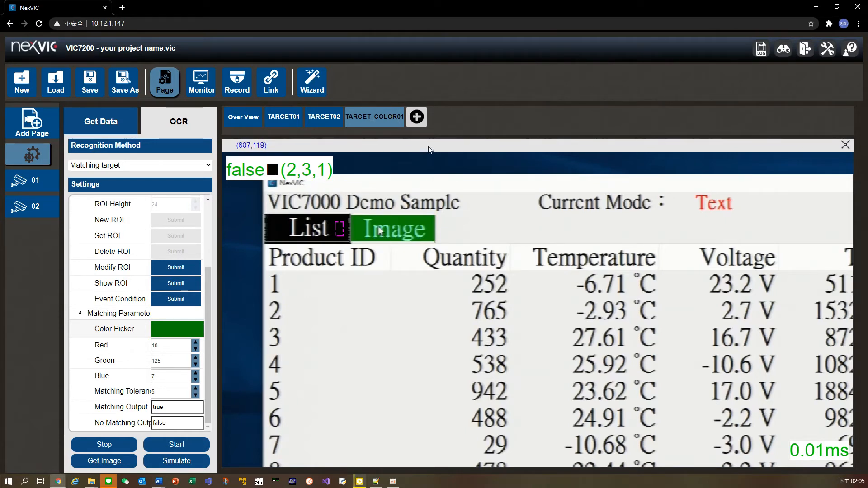
Add a second color target and delete it again
left_click(417, 117)
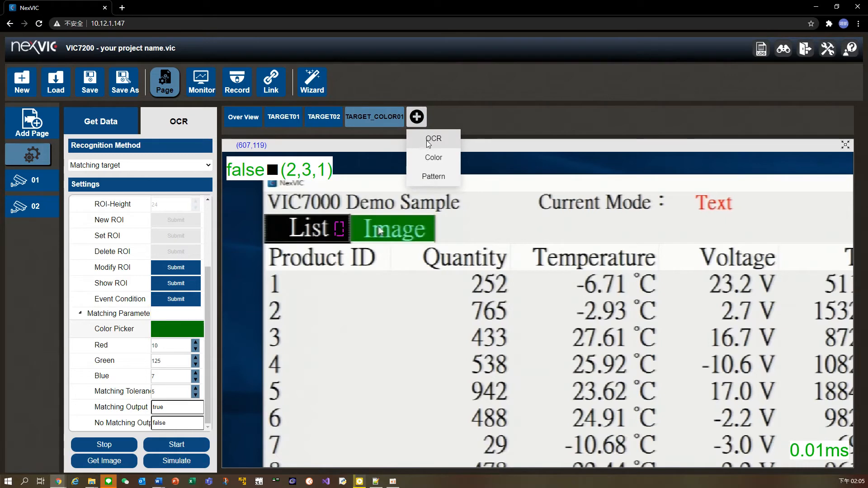
left_click(428, 163)
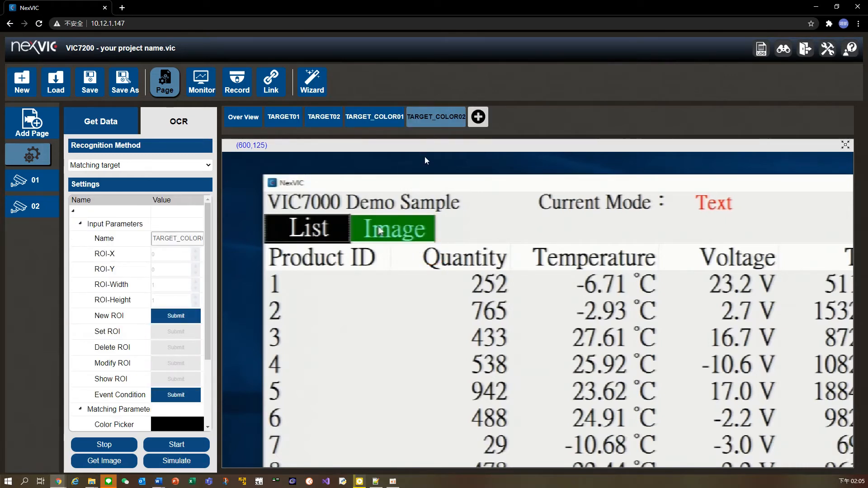
right_click(412, 123)
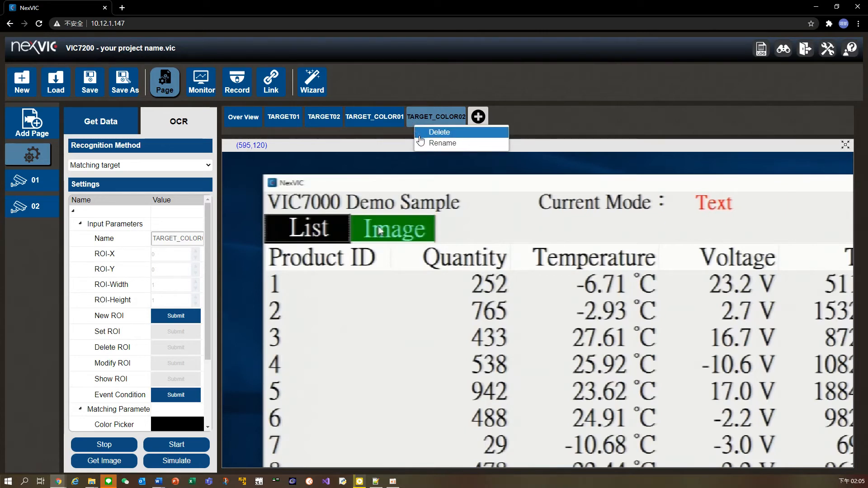
left_click(420, 137)
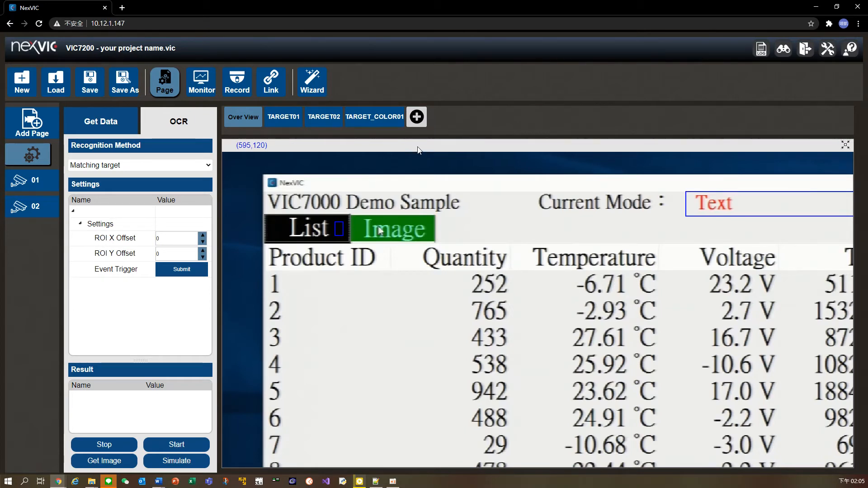
Add a pattern target and set an ROI of about 201 by 65 around the nexVIC logo
left_click(418, 118)
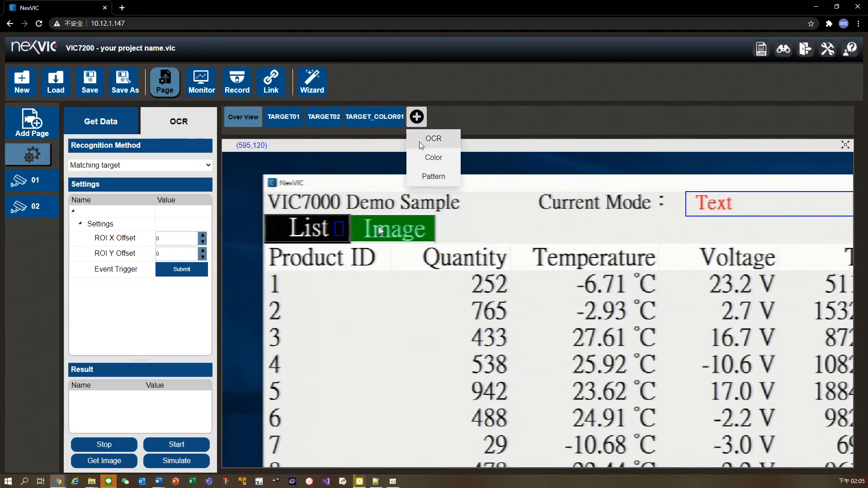
left_click(420, 180)
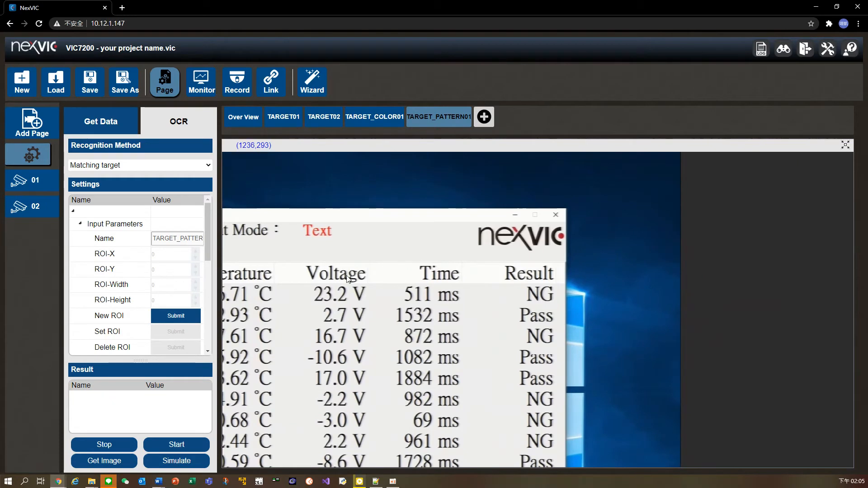
left_click(176, 316)
left_click_drag(496, 314, 417, 282)
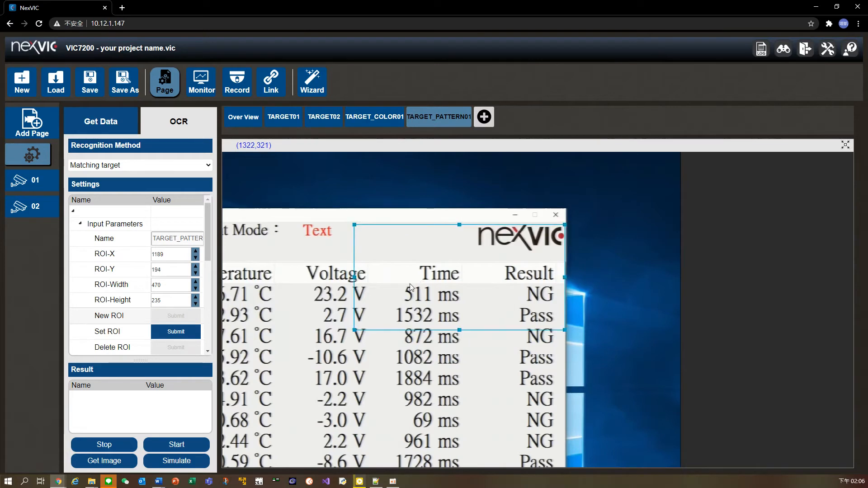
left_click_drag(356, 331, 474, 254)
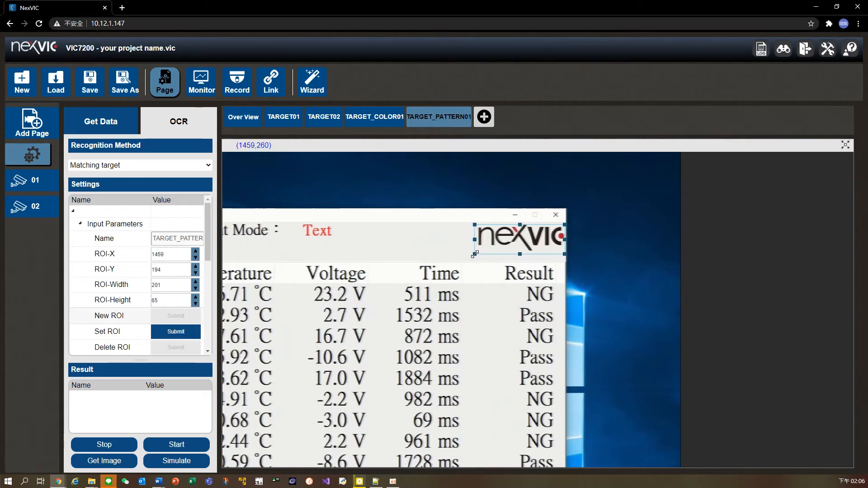
scroll(558, 278, "up", 3)
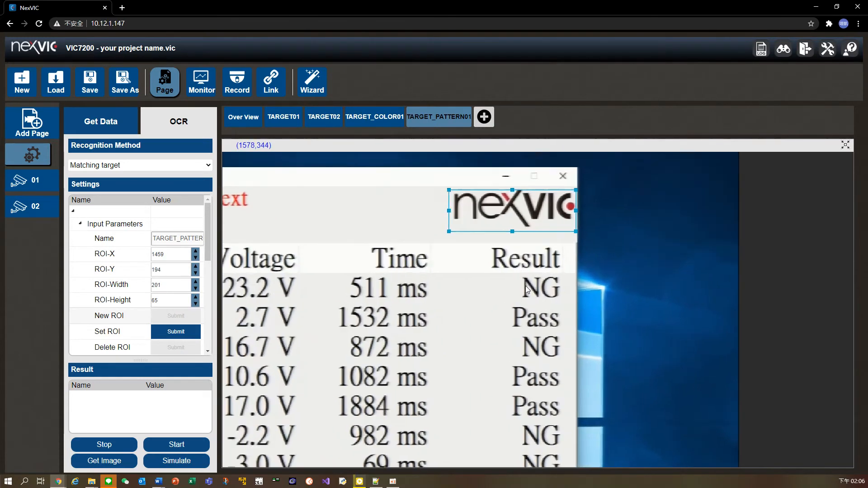
left_click(197, 340)
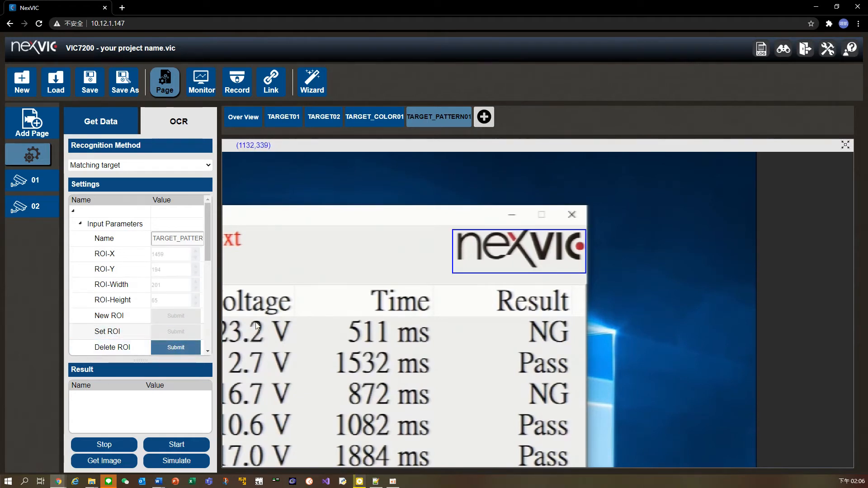
Modify the pattern target's ROI to about 238 by 79 so it leaves a margin around the logo, and set it
right_click(484, 257)
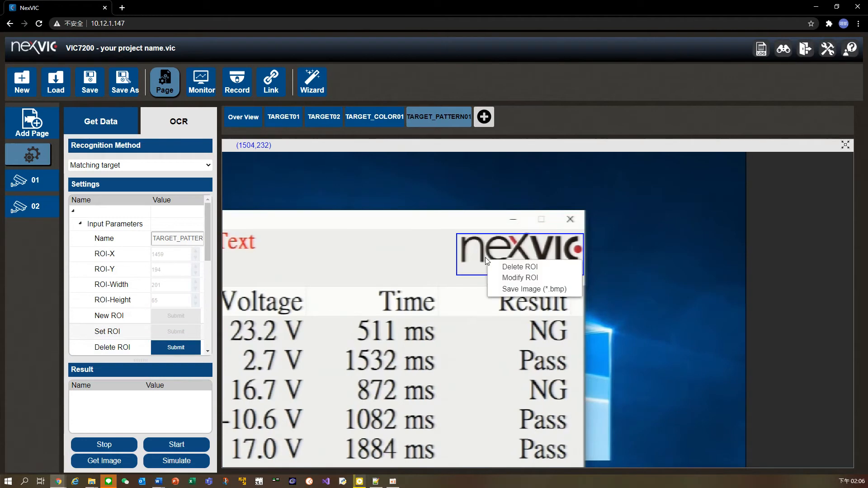
left_click(512, 279)
left_click_drag(510, 277, 521, 262)
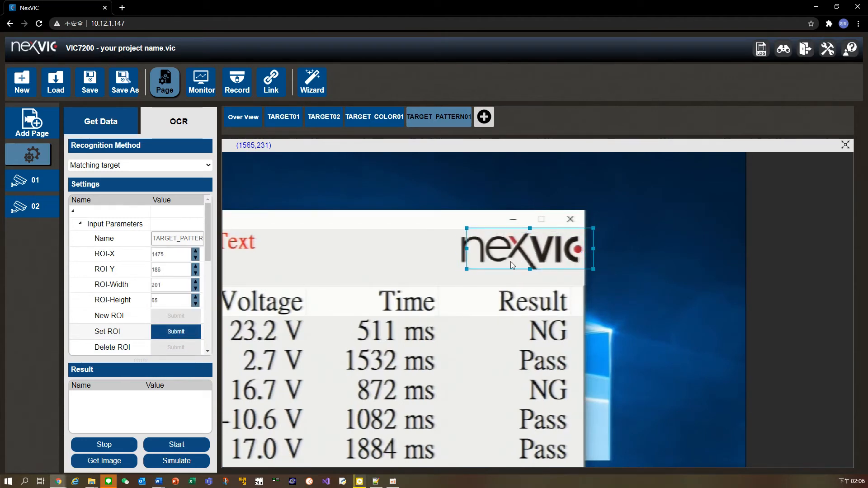
left_click_drag(467, 269, 444, 278)
right_click(466, 265)
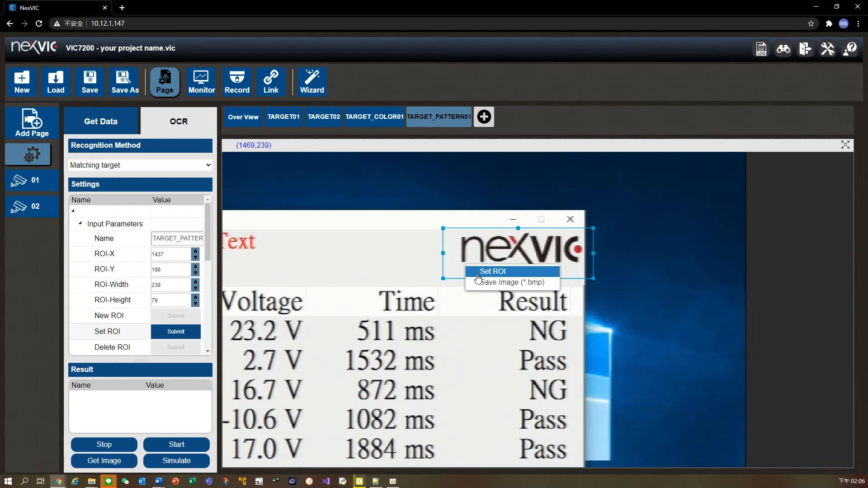
left_click(477, 274)
Open the pattern image for loading and fit a new crop frame of about 194 by 59 closely around the nexVIC logo
left_click_drag(207, 251, 211, 310)
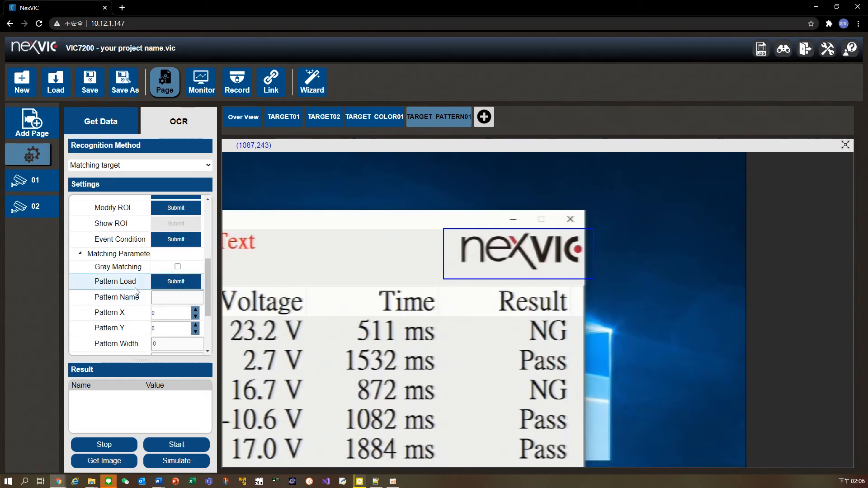
left_click(183, 283)
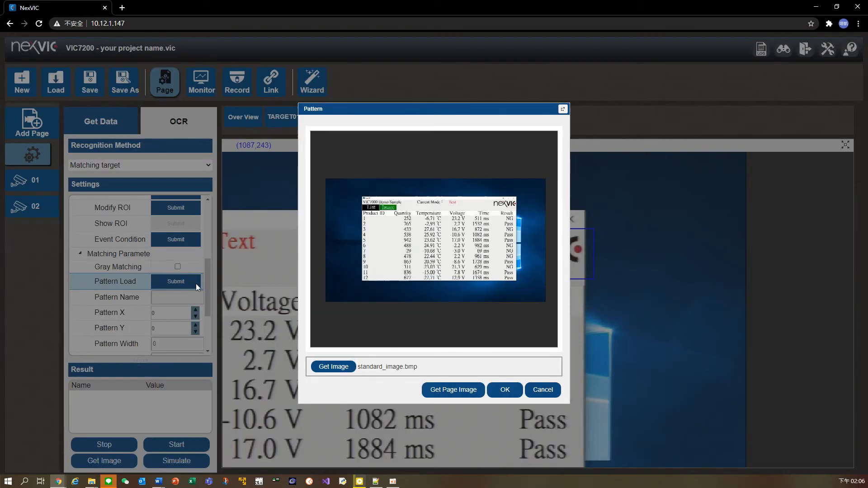
right_click(446, 252)
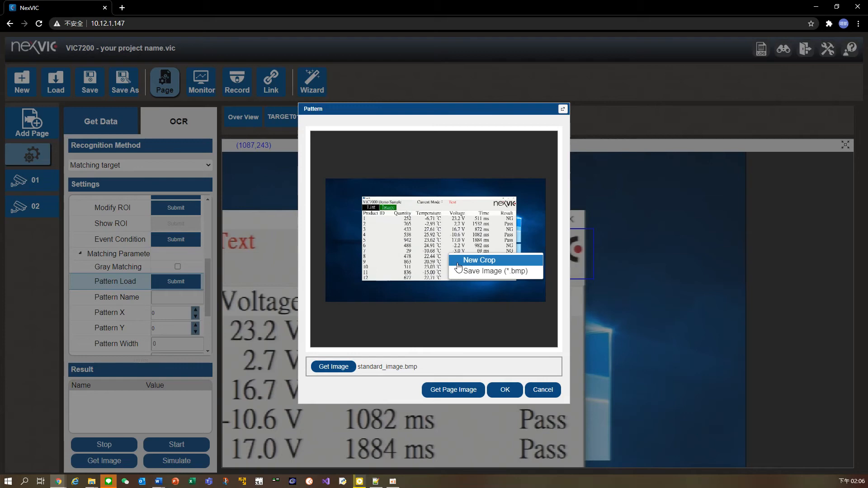
left_click(458, 264)
left_click_drag(438, 241, 381, 277)
scroll(480, 238, "up", 3)
scroll(481, 238, "up", 5)
left_click_drag(340, 320, 430, 257)
scroll(459, 214, "up", 6)
scroll(429, 264, "up", 5)
left_click_drag(374, 277, 384, 247)
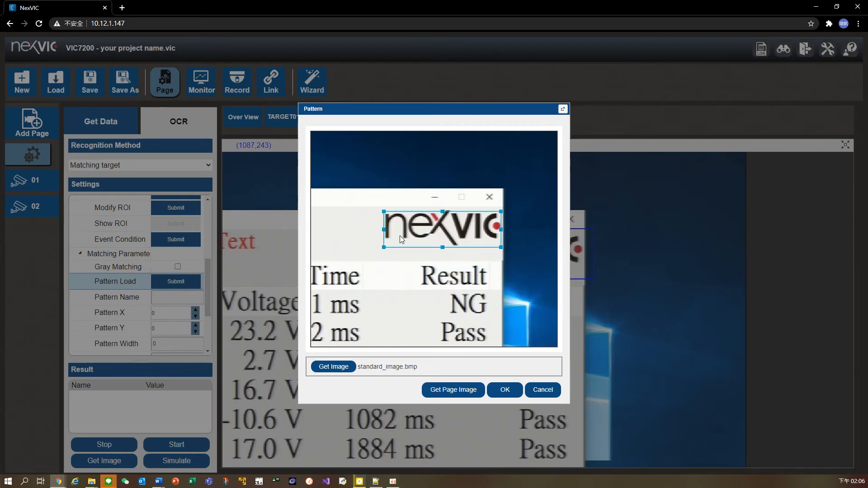
Crop the pattern image to the framed logo and accept it as the target's pattern
right_click(400, 258)
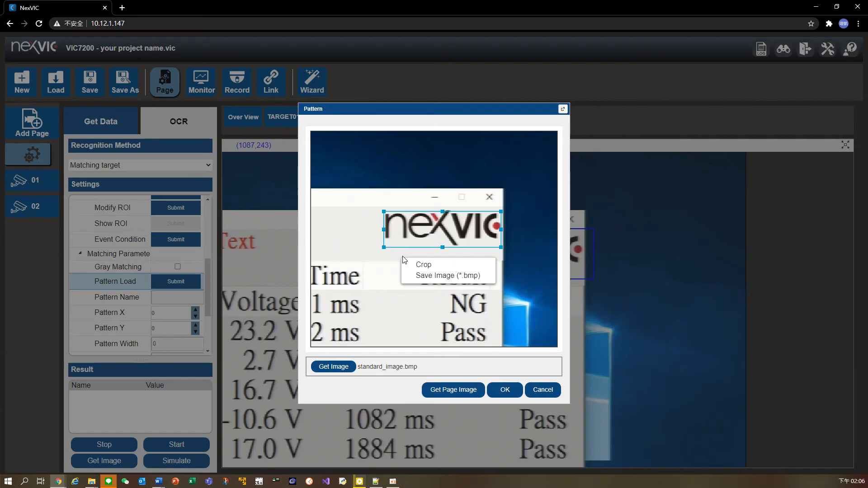
left_click(410, 267)
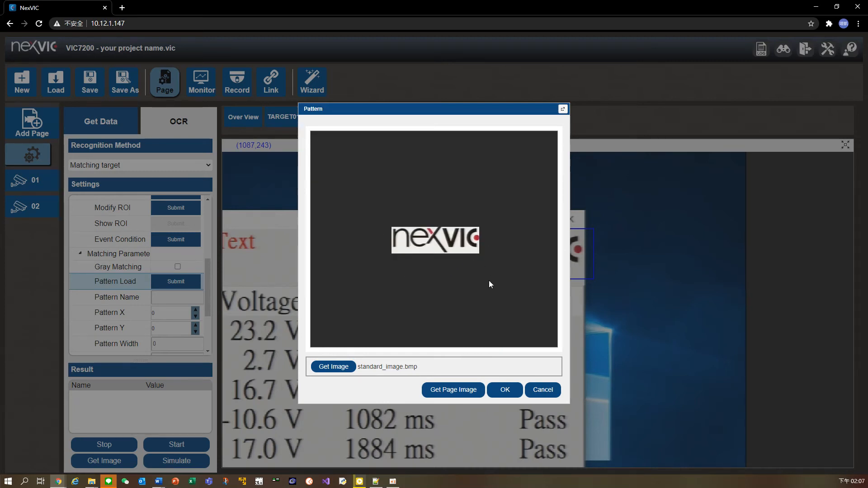
left_click(517, 395)
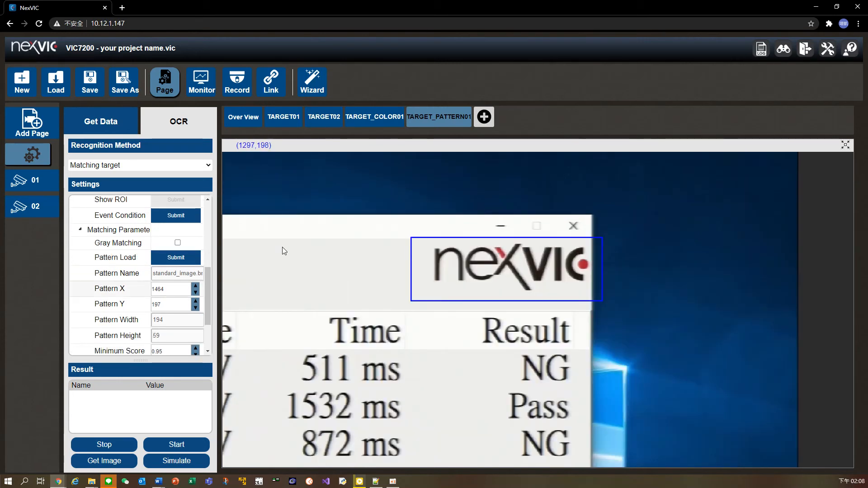
left_click_drag(206, 287, 210, 313)
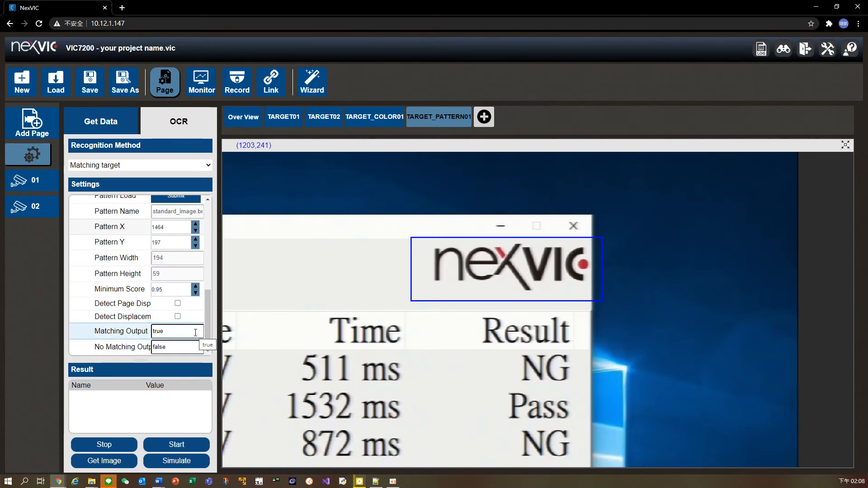
Enable gray matching for the logo pattern target, simulate the recognition and review its matching parameters
left_click_drag(207, 321, 210, 305)
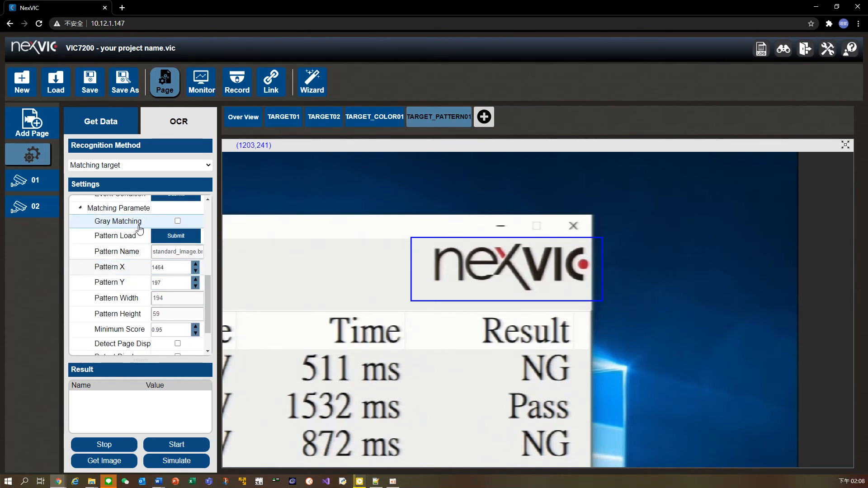
left_click(177, 221)
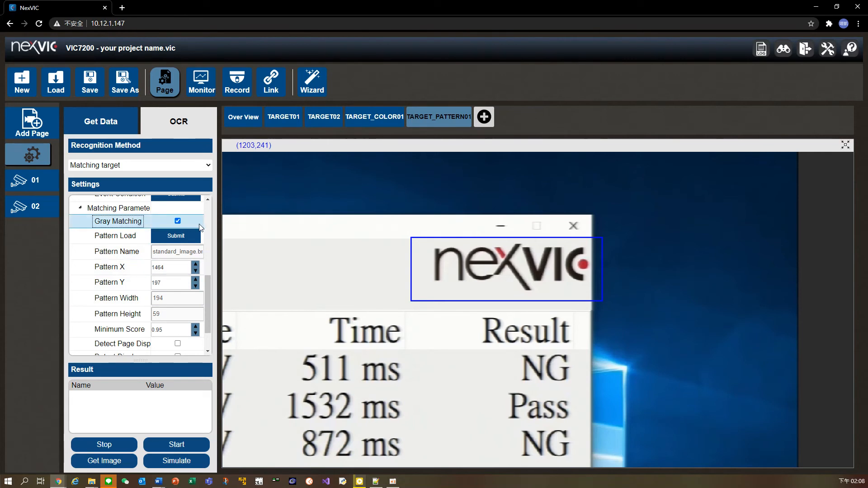
left_click(200, 463)
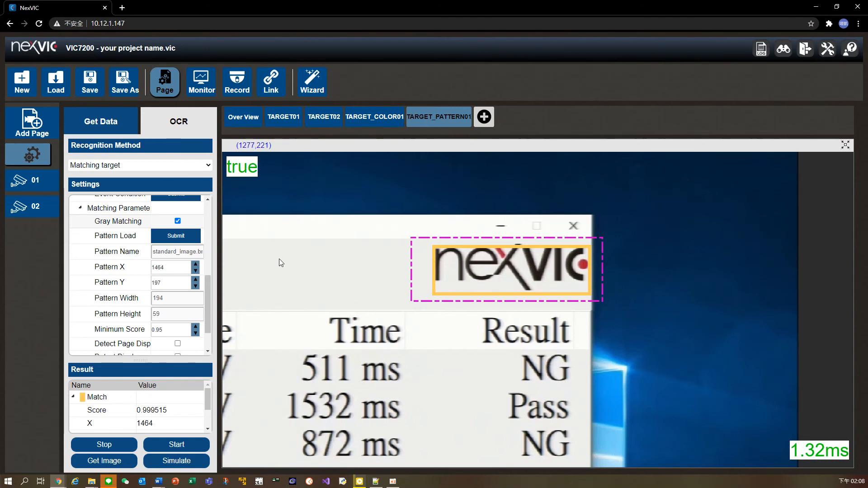
scroll(209, 312, "down", 1)
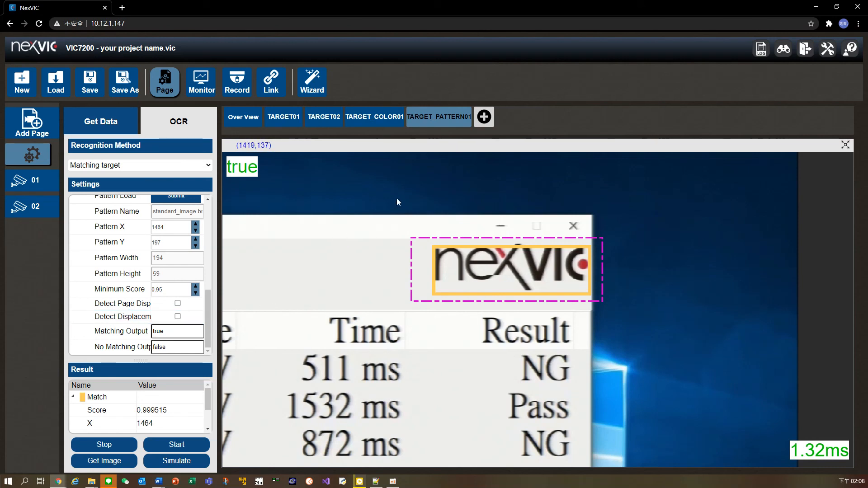
Add a second pattern target, delete it again and show the whole captured page in the overview
left_click(487, 118)
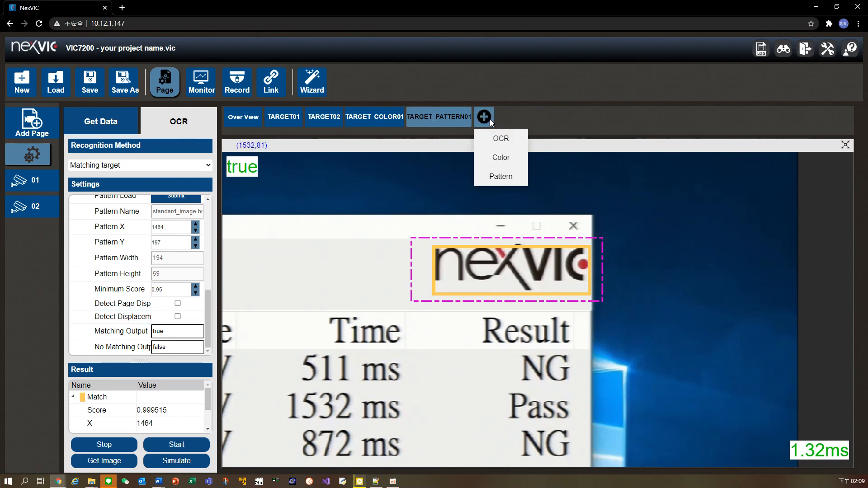
left_click(509, 184)
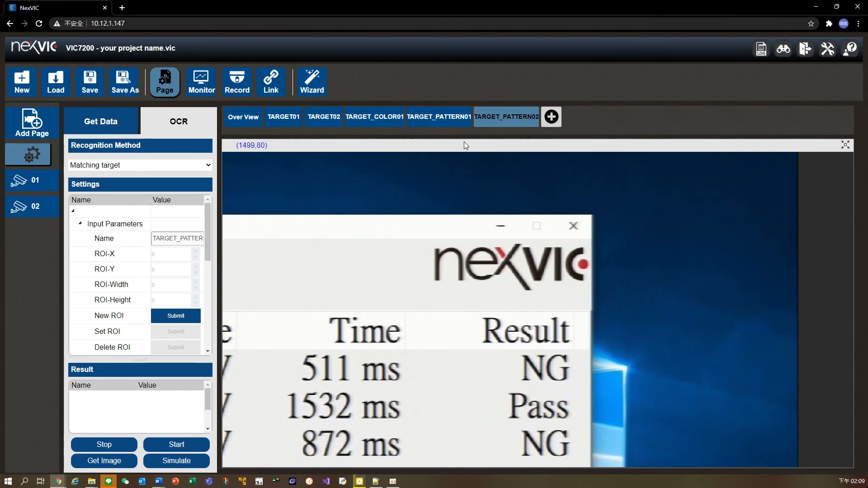
right_click(481, 126)
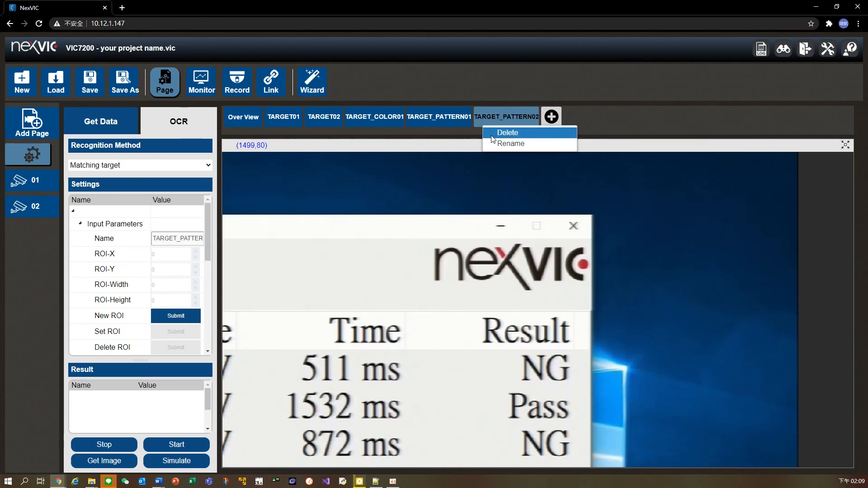
left_click(492, 136)
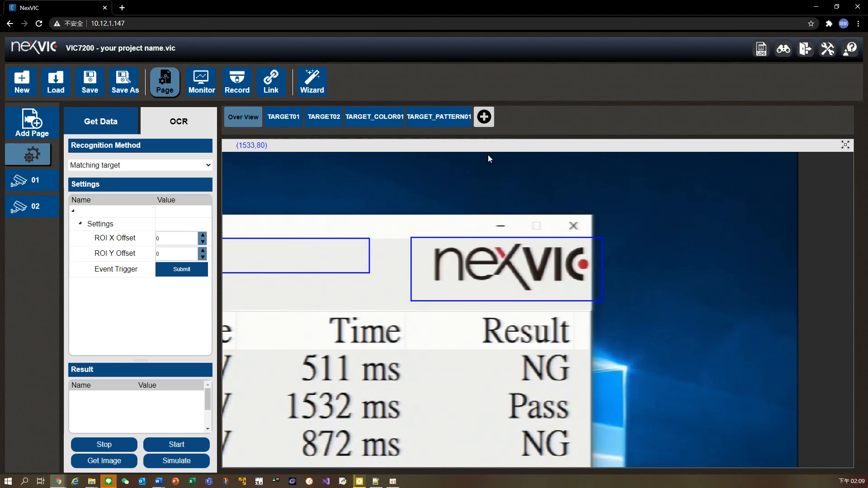
left_click(842, 147)
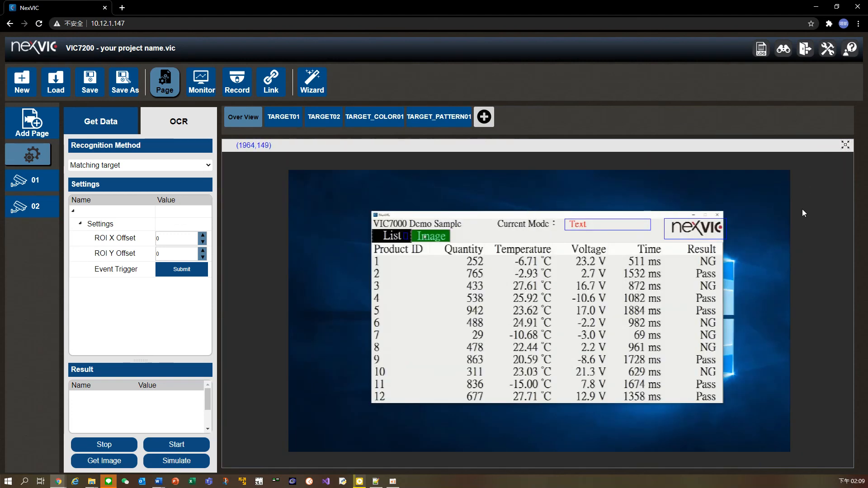